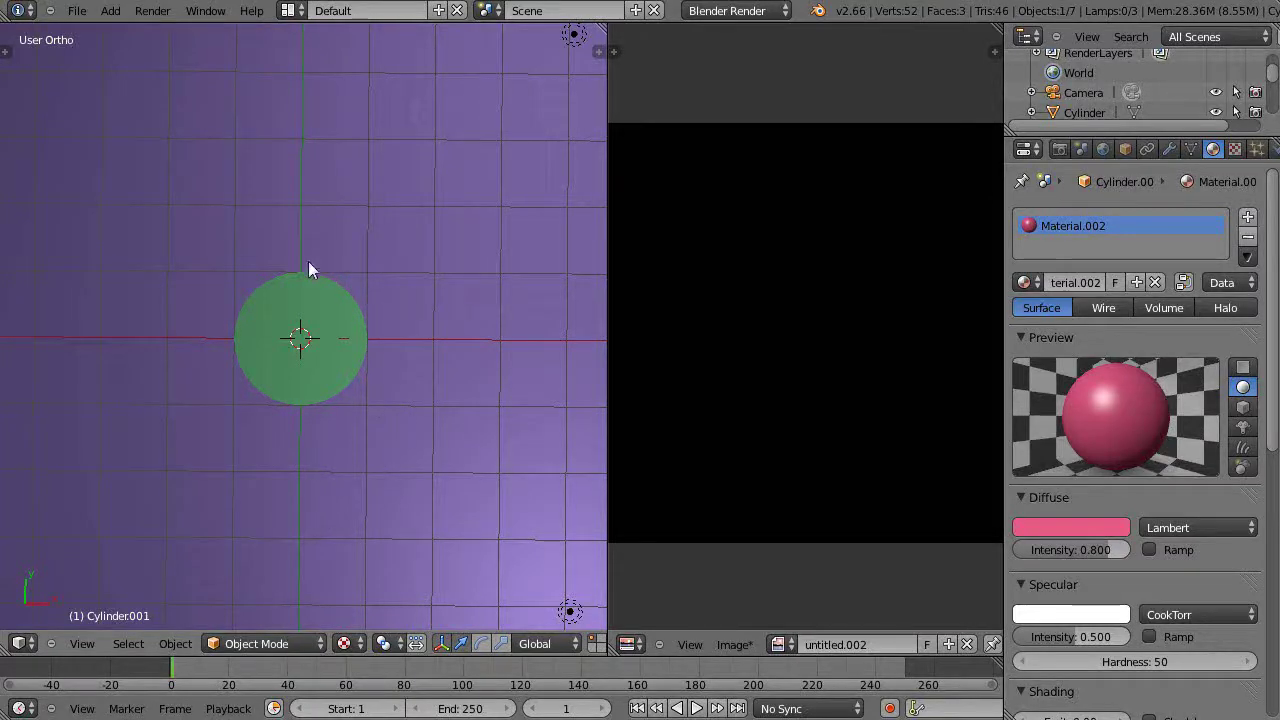
Handwrite the circle area formula AREA = πr² at the top of the black image.
left_click(405, 500)
scroll(403, 518, "up", 3)
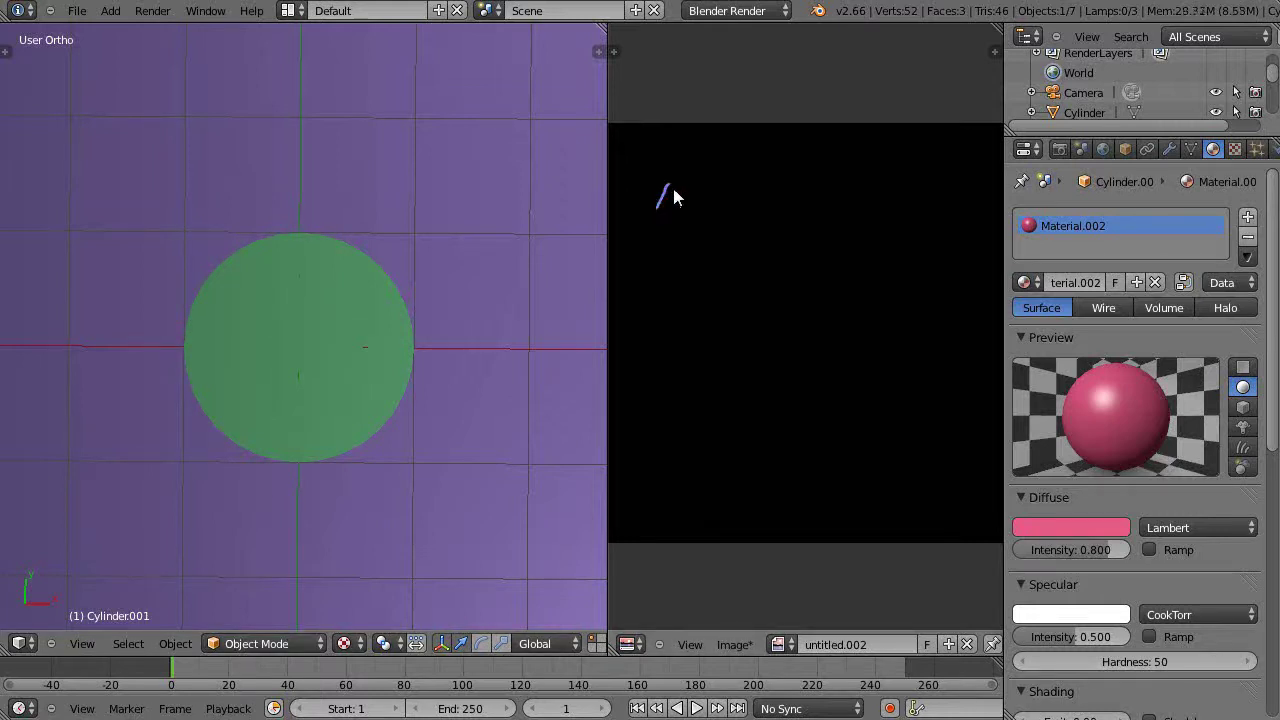
mouse_move(674, 196)
left_mouse_down()
mouse_move(669, 206)
mouse_move(700, 200)
mouse_move(707, 212)
mouse_move(806, 214)
mouse_move(820, 186)
left_mouse_up()
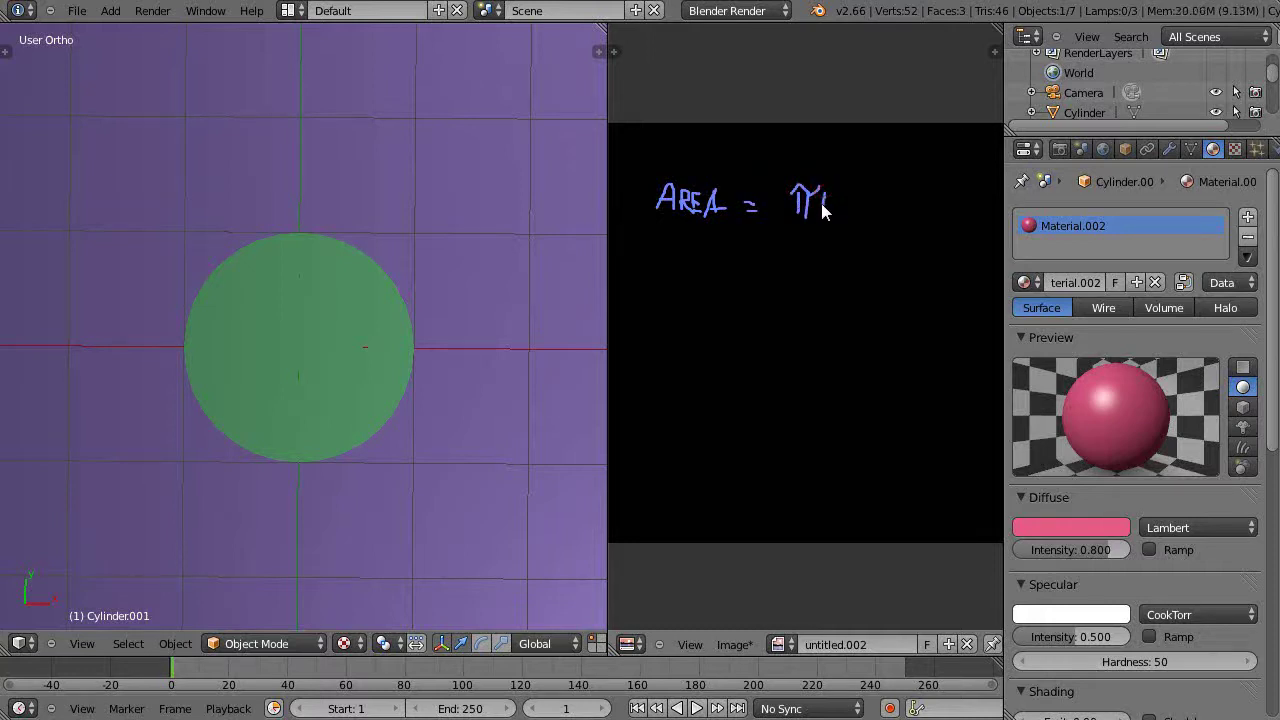
left_click_drag(822, 213, 845, 190)
Show the circle's transform dimensions and handwrite = π · (1m)² beneath the area formula.
scroll(409, 378, "down", 1)
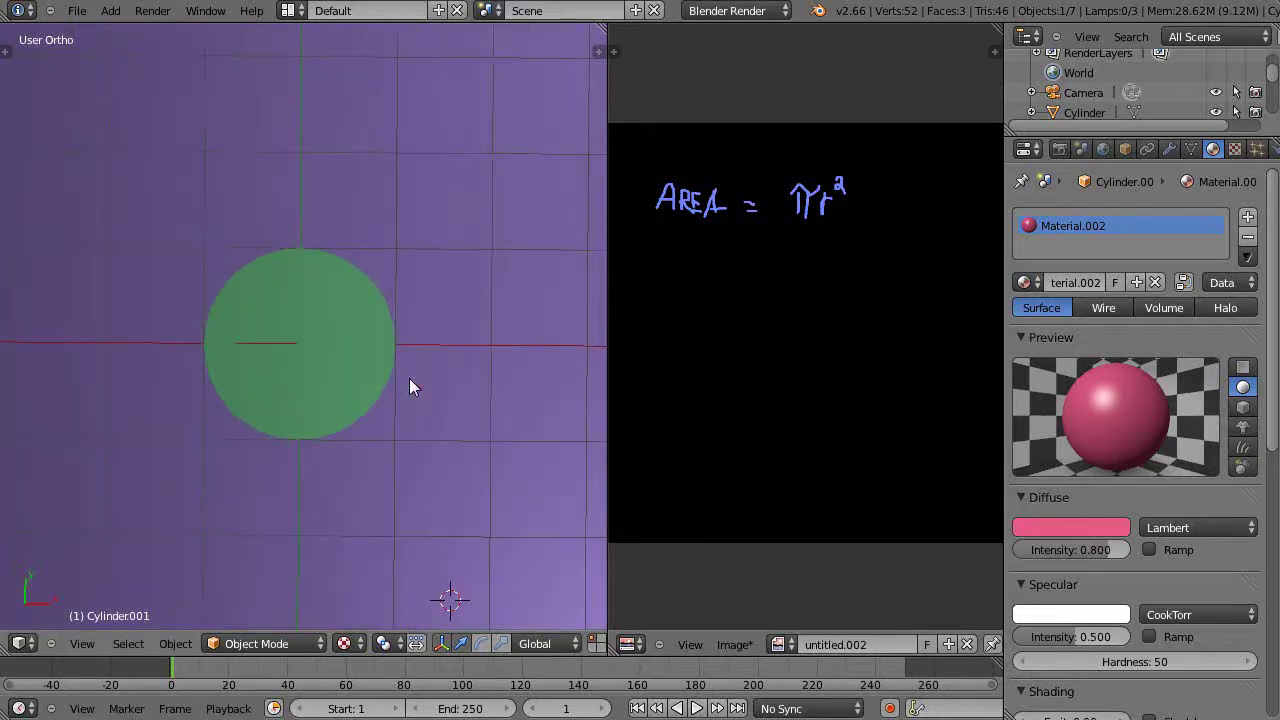
key("n")
scroll(513, 317, "up", 10)
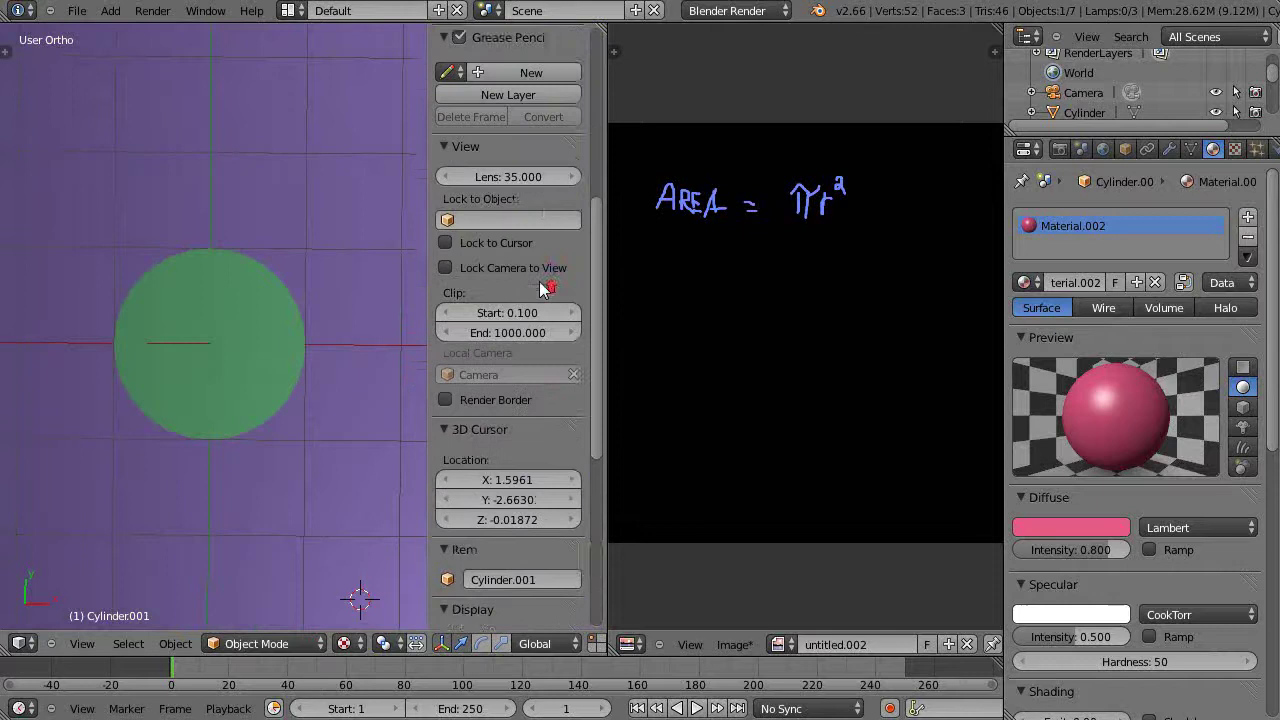
scroll(540, 287, "up", 10)
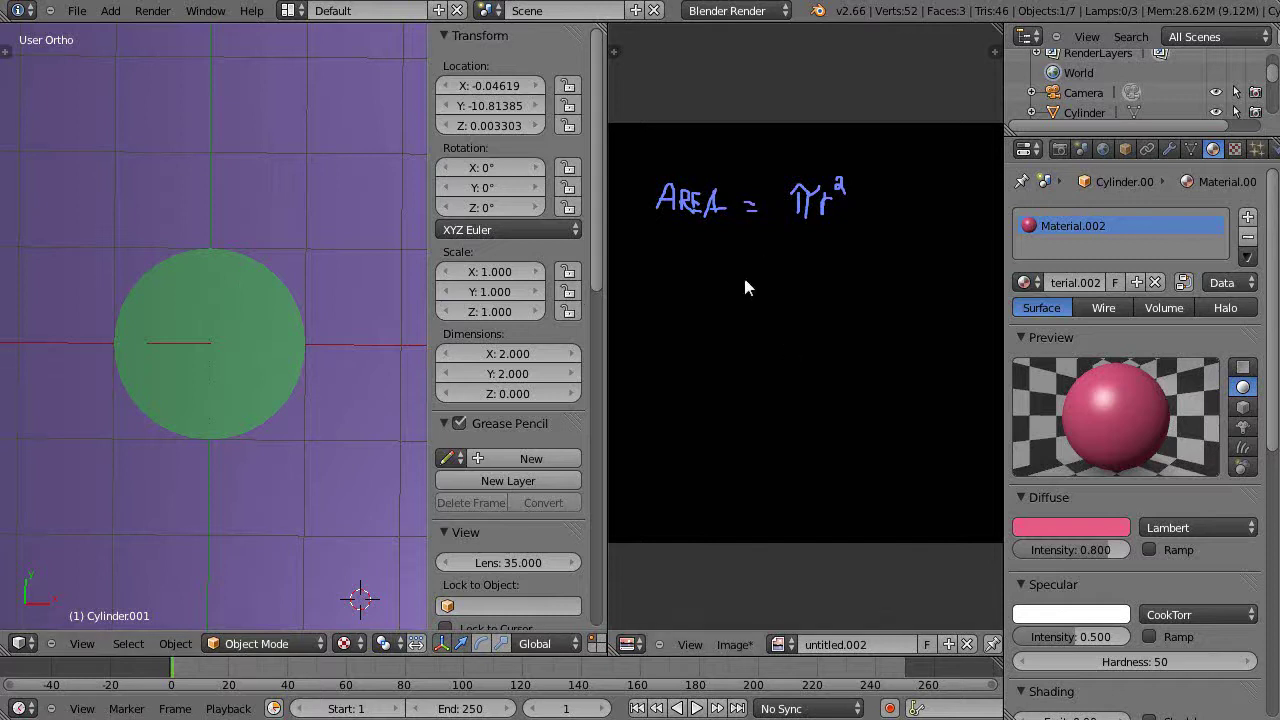
mouse_move(745, 279)
left_mouse_down()
mouse_move(805, 272)
mouse_move(809, 286)
mouse_move(800, 271)
mouse_move(815, 268)
left_mouse_up()
mouse_move(859, 267)
left_mouse_down()
mouse_move(860, 286)
mouse_move(878, 263)
left_mouse_up()
left_click_drag(737, 334, 746, 344)
key("ctrl+z")
key("ctrl+z")
mouse_move(859, 269)
left_mouse_down()
mouse_move(858, 288)
mouse_move(884, 278)
left_mouse_up()
left_click(868, 277)
left_click_drag(887, 260, 891, 294)
right_click_drag(852, 268, 849, 260)
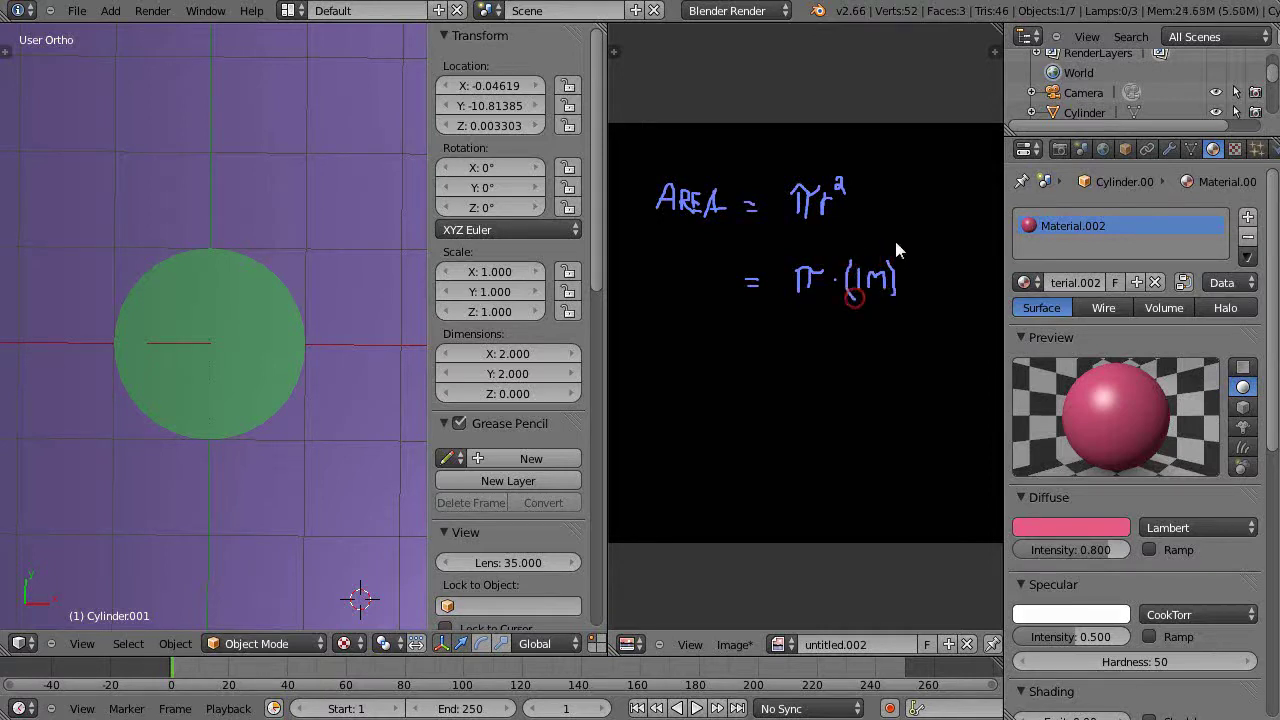
left_click_drag(895, 244, 909, 255)
Handwrite the next two lines of the area calculation, = π · 1m² and = 3.1416 m².
left_click_drag(772, 340, 803, 336)
left_click(824, 343)
left_click(824, 344)
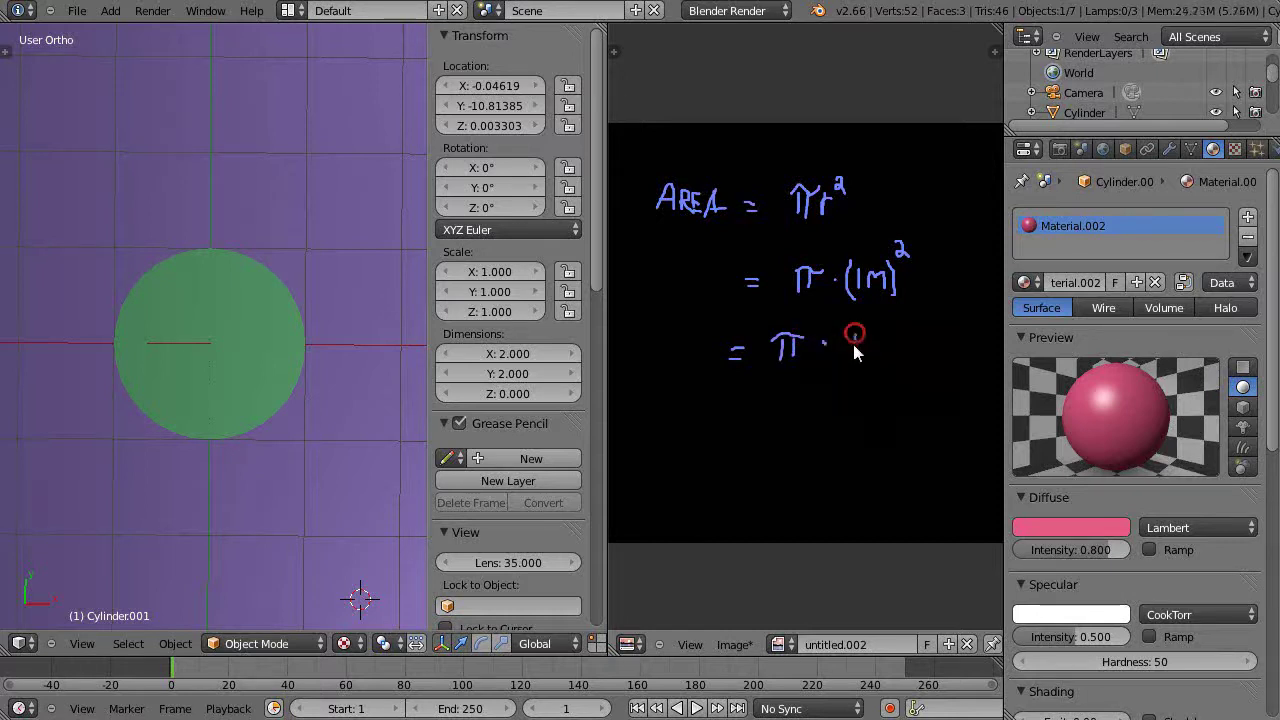
mouse_move(856, 335)
left_mouse_down()
mouse_move(853, 358)
mouse_move(869, 338)
mouse_move(882, 350)
mouse_move(886, 330)
left_mouse_up()
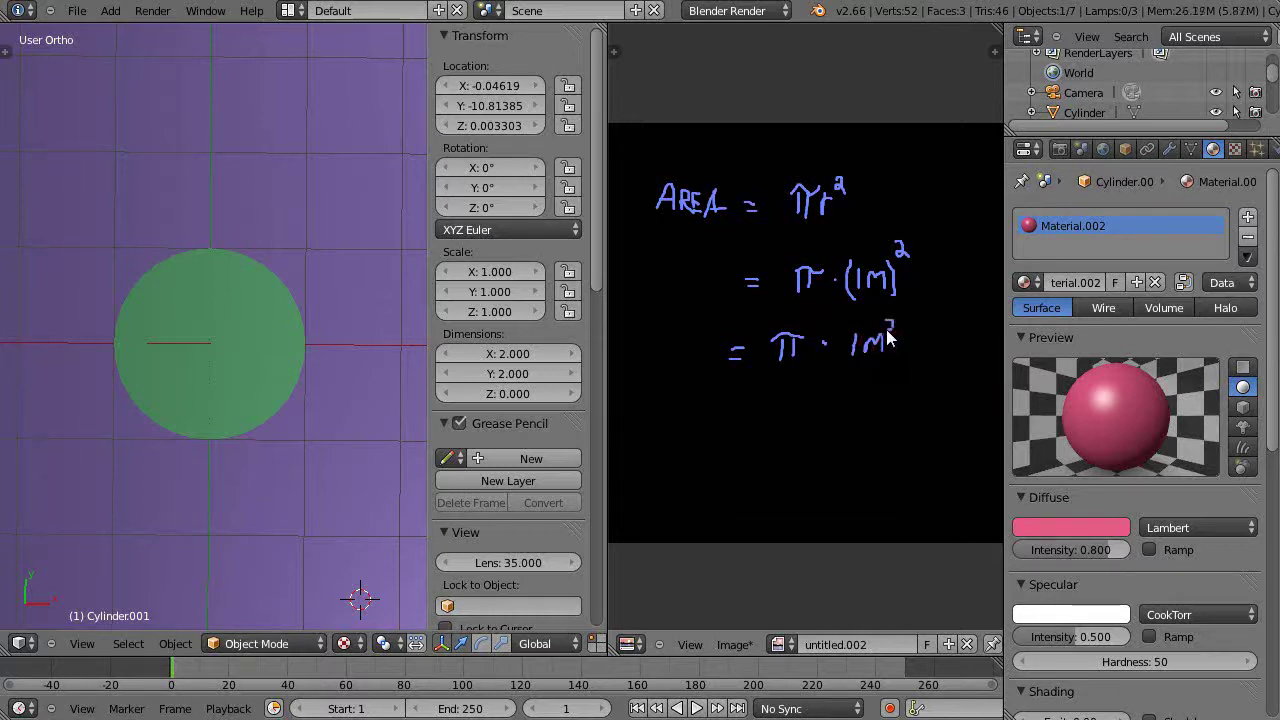
left_click(860, 266)
mouse_move(729, 411)
left_mouse_down()
mouse_move(768, 408)
mouse_move(767, 427)
mouse_move(830, 404)
mouse_move(830, 420)
mouse_move(903, 417)
mouse_move(914, 391)
left_mouse_up()
left_click(789, 423)
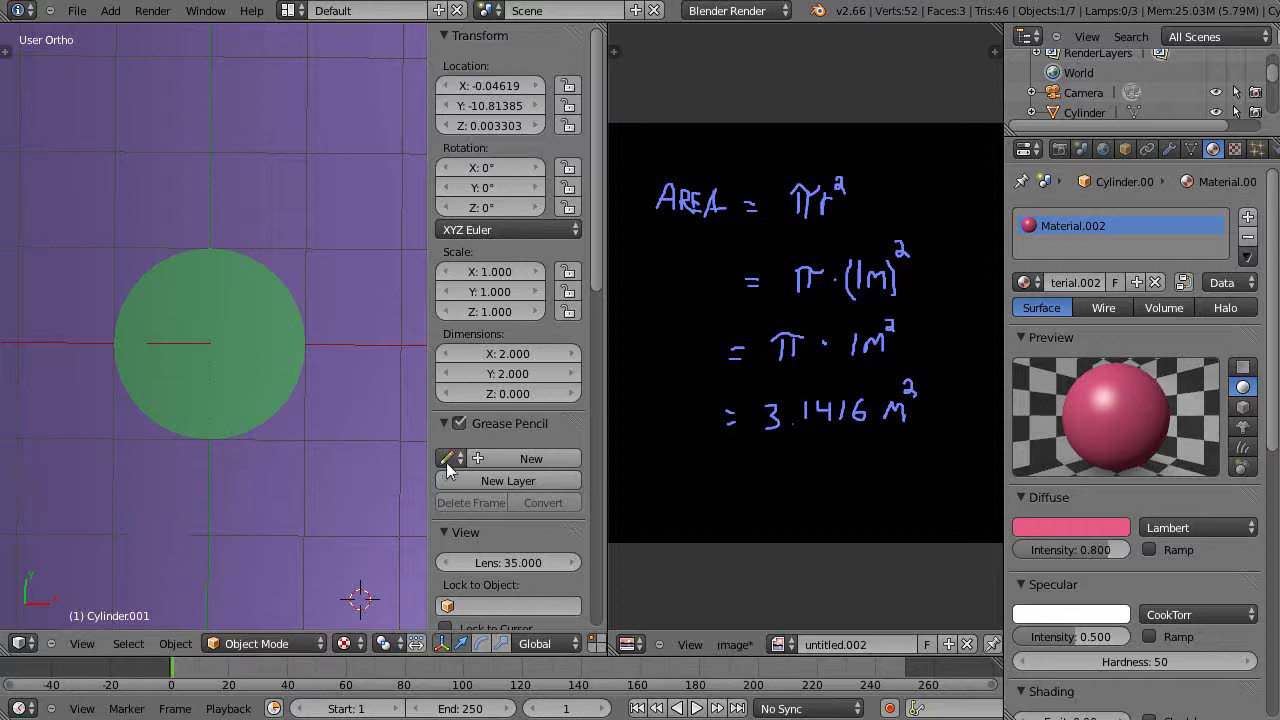
Extrude the green circle upward along Z by about 1.633 units into a cylinder, viewed in perspective.
key("n")
middle_click_drag(466, 441, 394, 306)
key("KP_5")
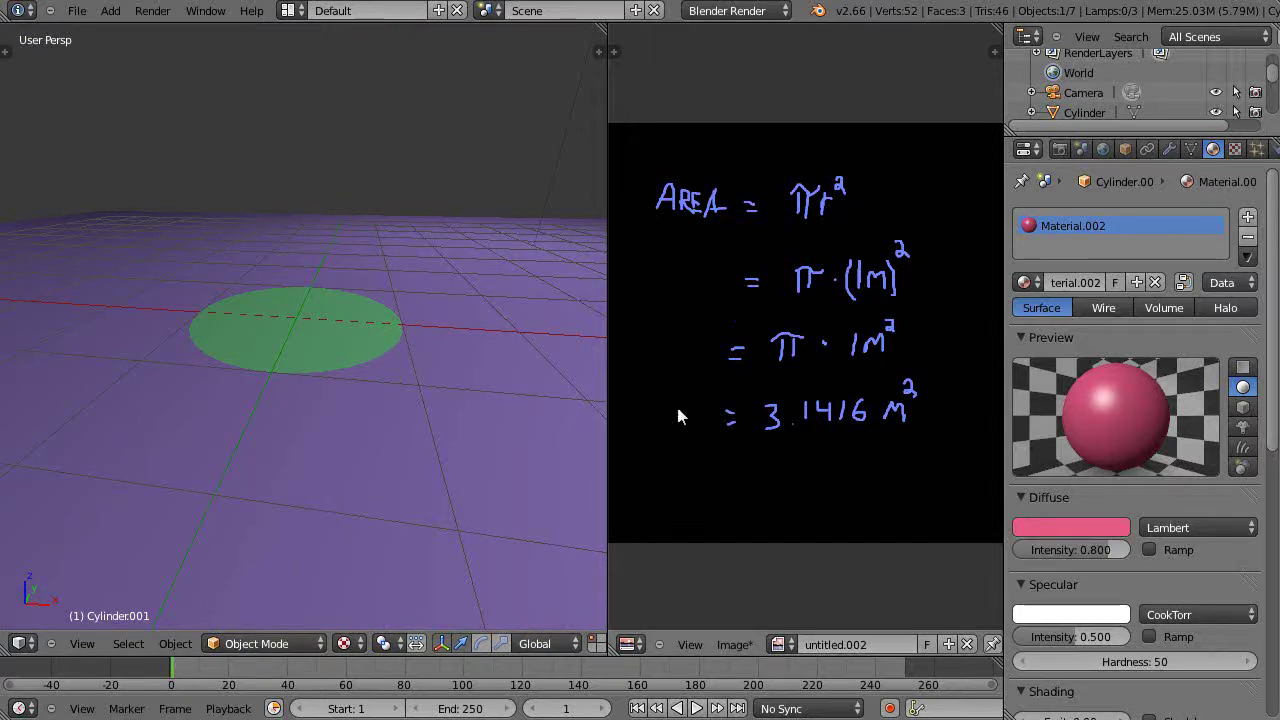
right_click(306, 326)
key("Tab")
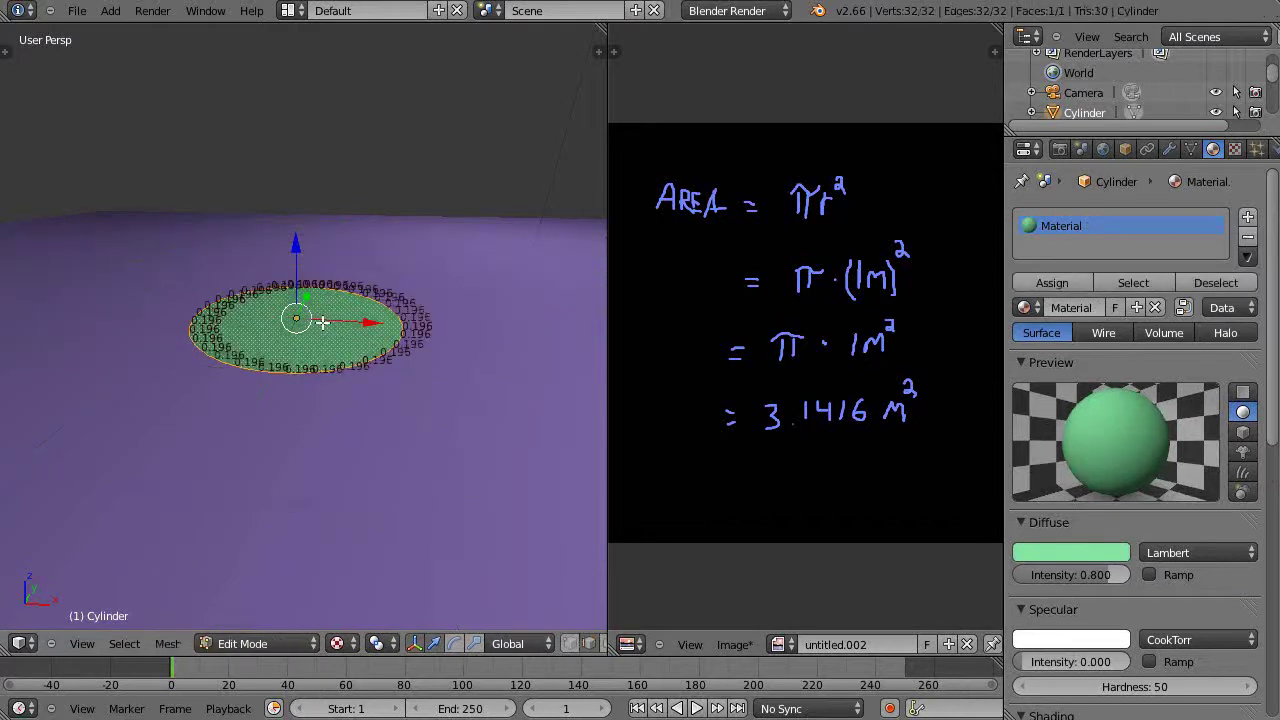
key("e")
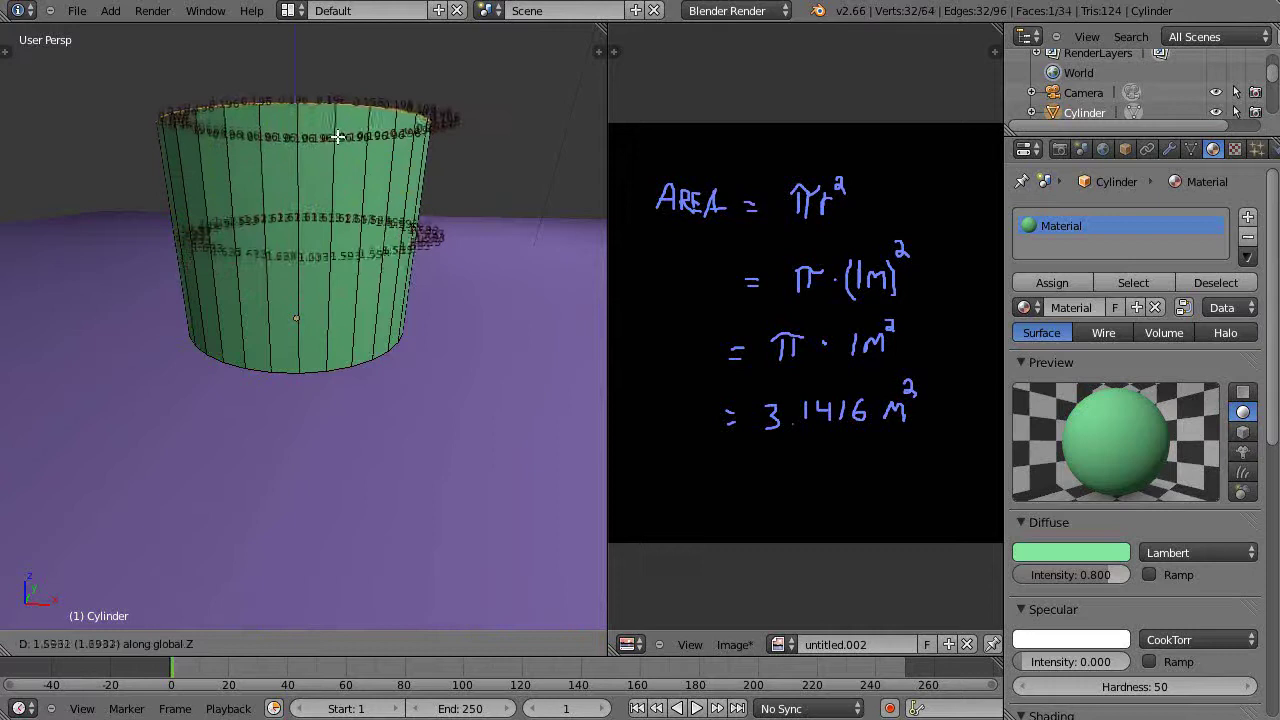
left_click(337, 130)
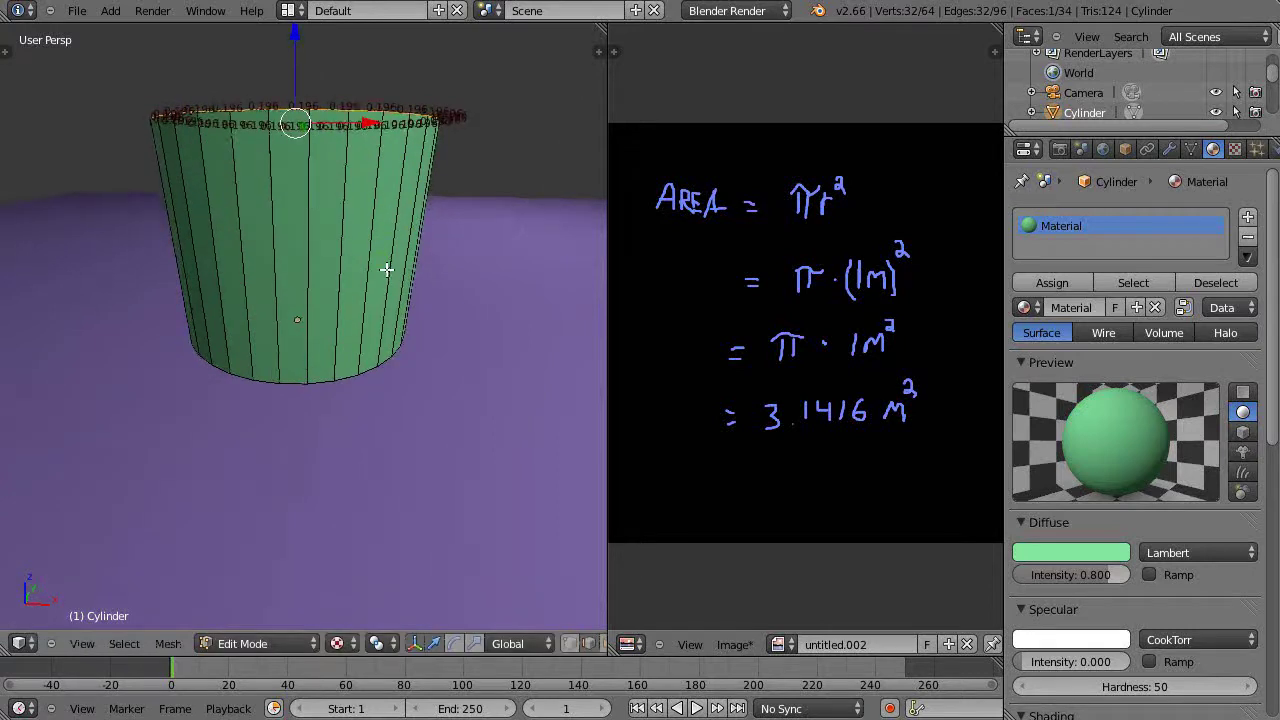
key("Tab")
Set the green cylinder's Z dimension to 5.
middle_click_drag(386, 269, 380, 386)
scroll(395, 308, "down", 5)
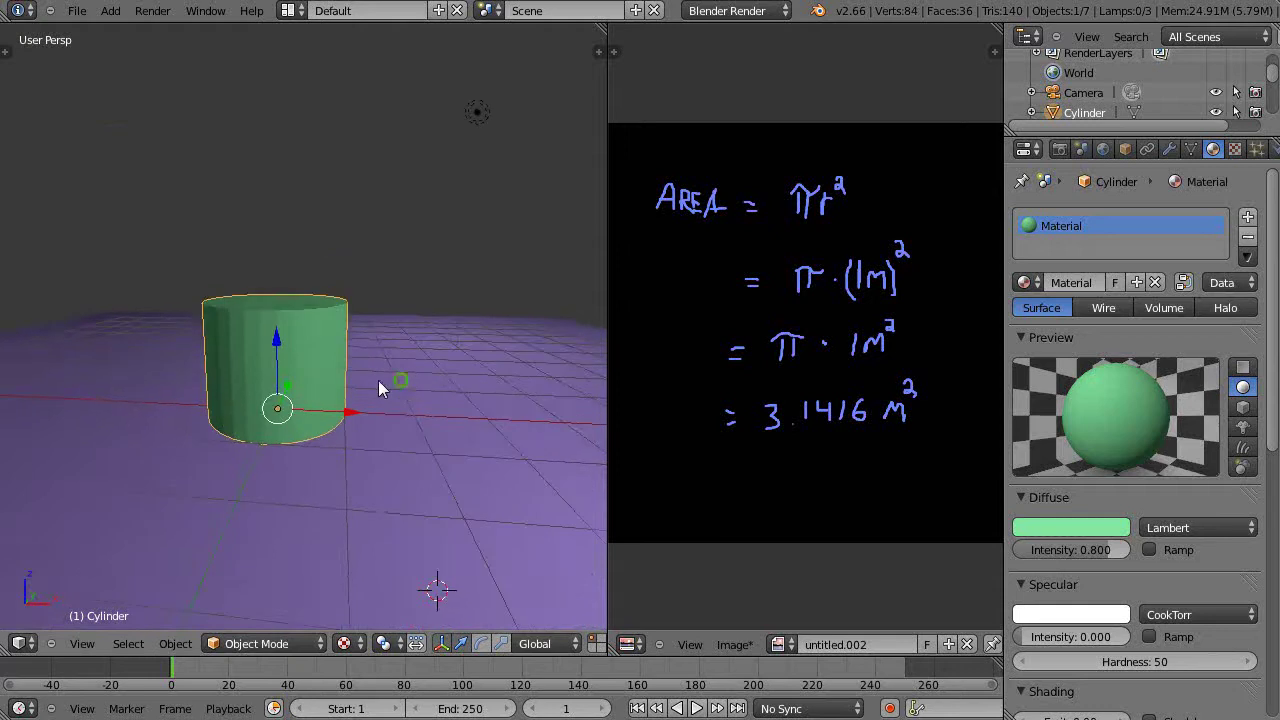
key("n")
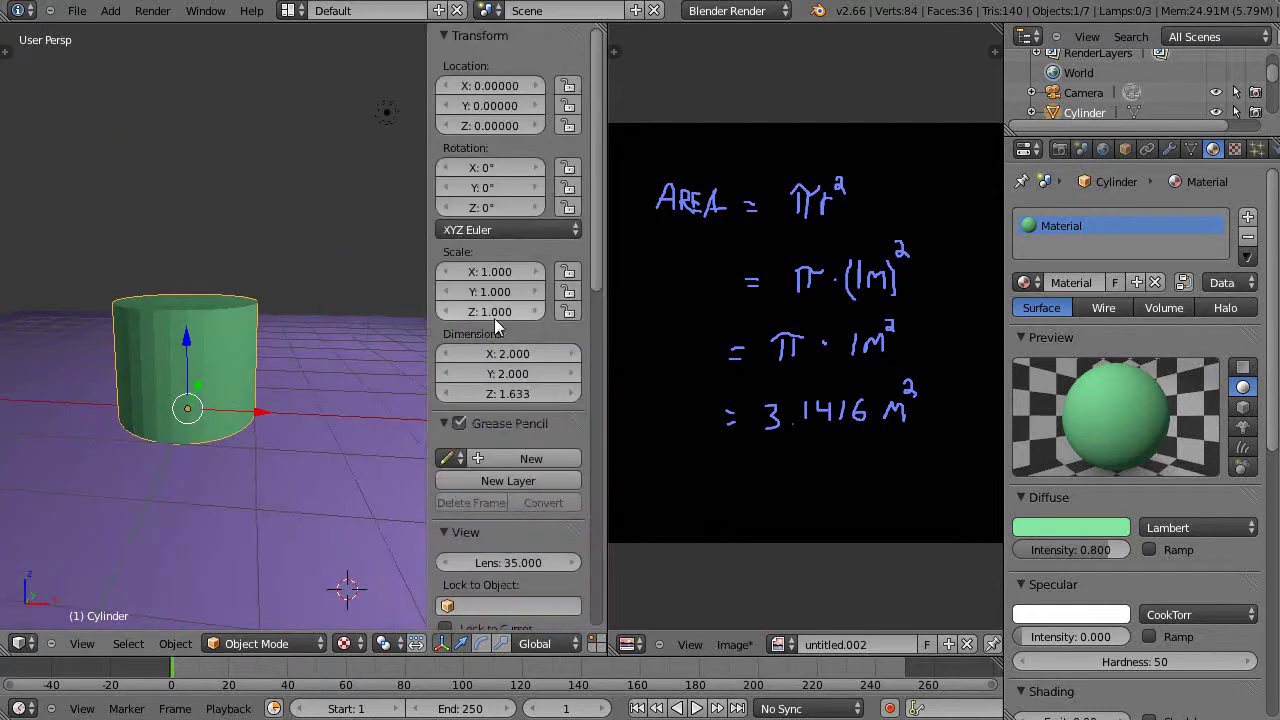
scroll(505, 300, "down", 2)
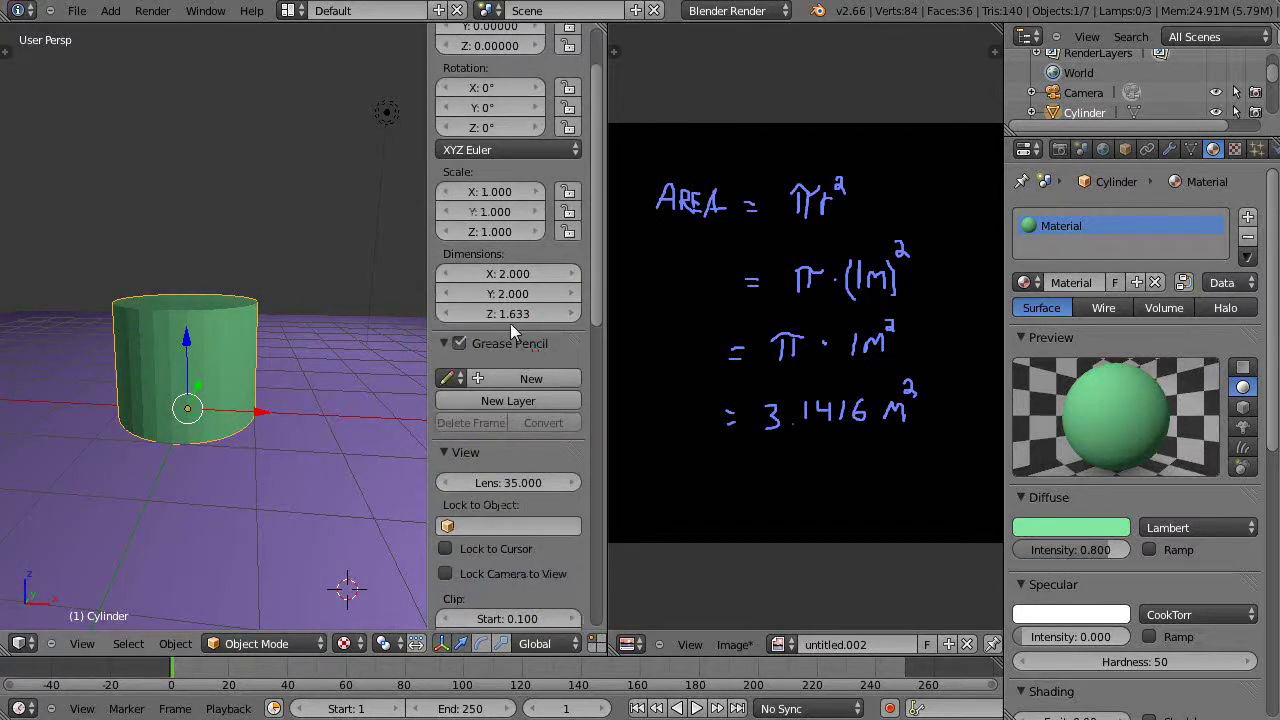
left_click(508, 314)
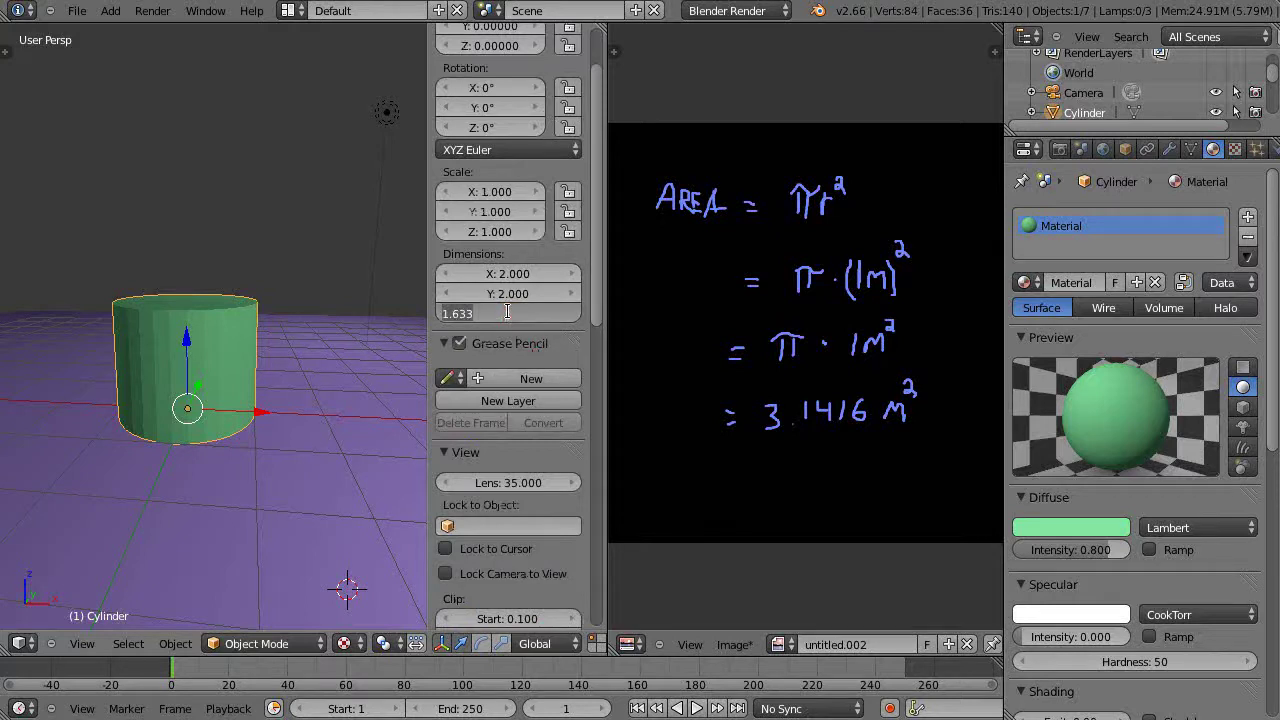
type("5")
key("Return")
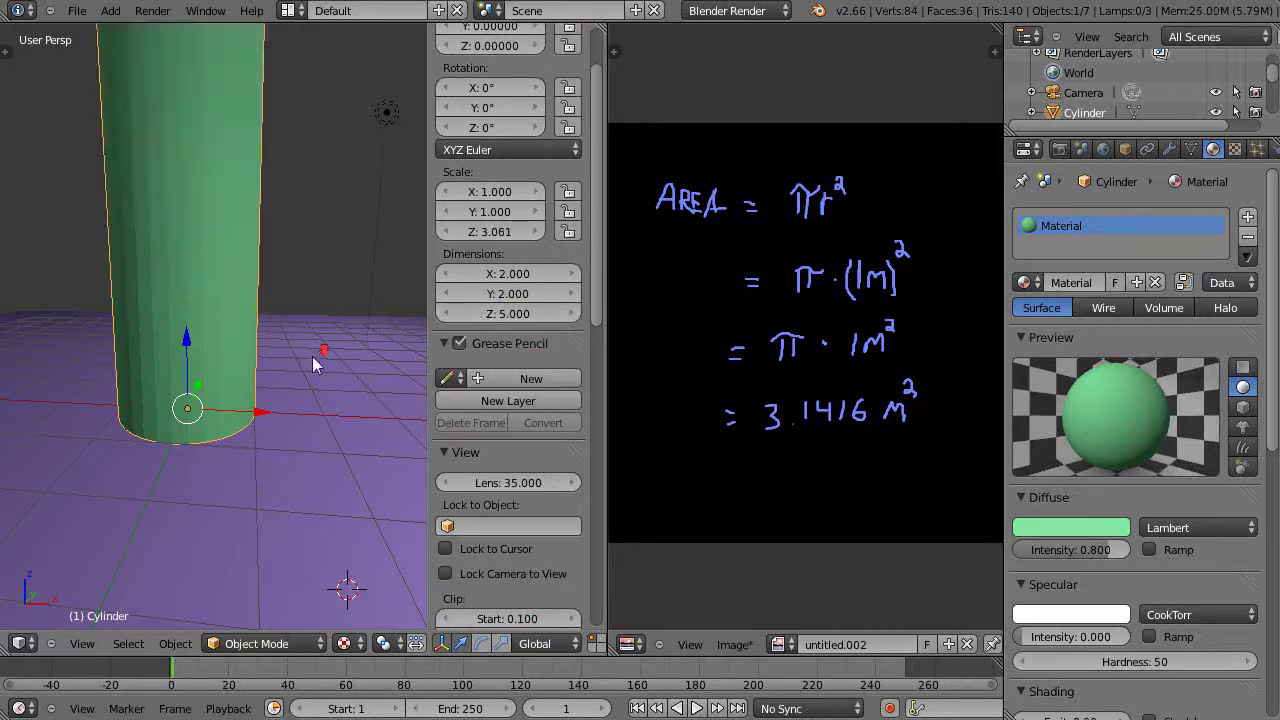
Widen the image area and handwrite the volume formula Vol = πr²h below the area calculation.
scroll(305, 352, "down", 3)
middle_click_drag(296, 347, 282, 464, "shift")
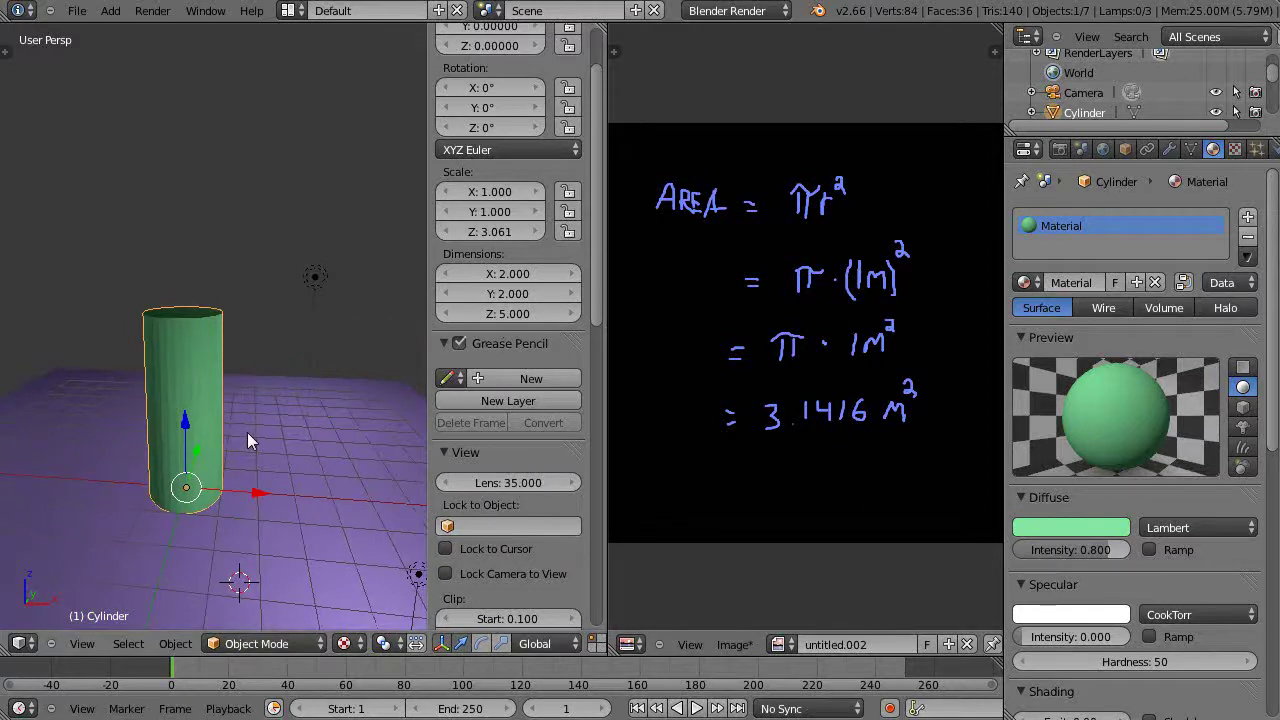
middle_click_drag(248, 434, 252, 442)
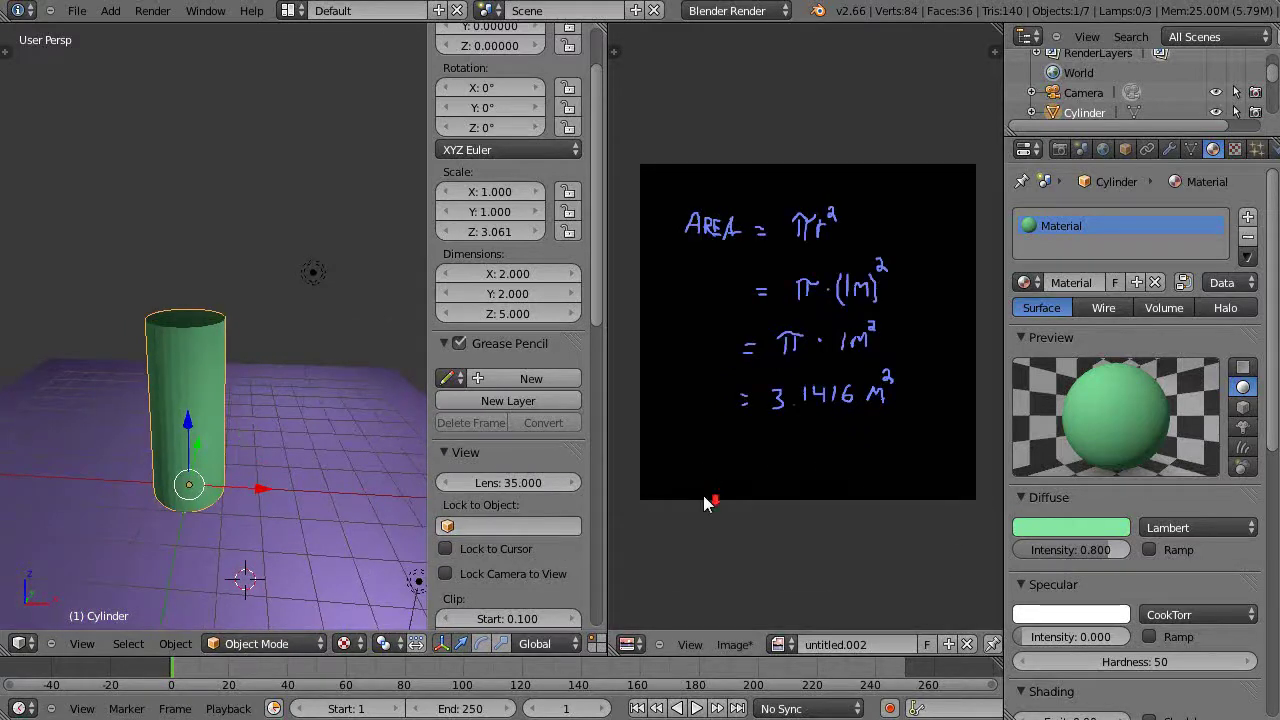
key("n")
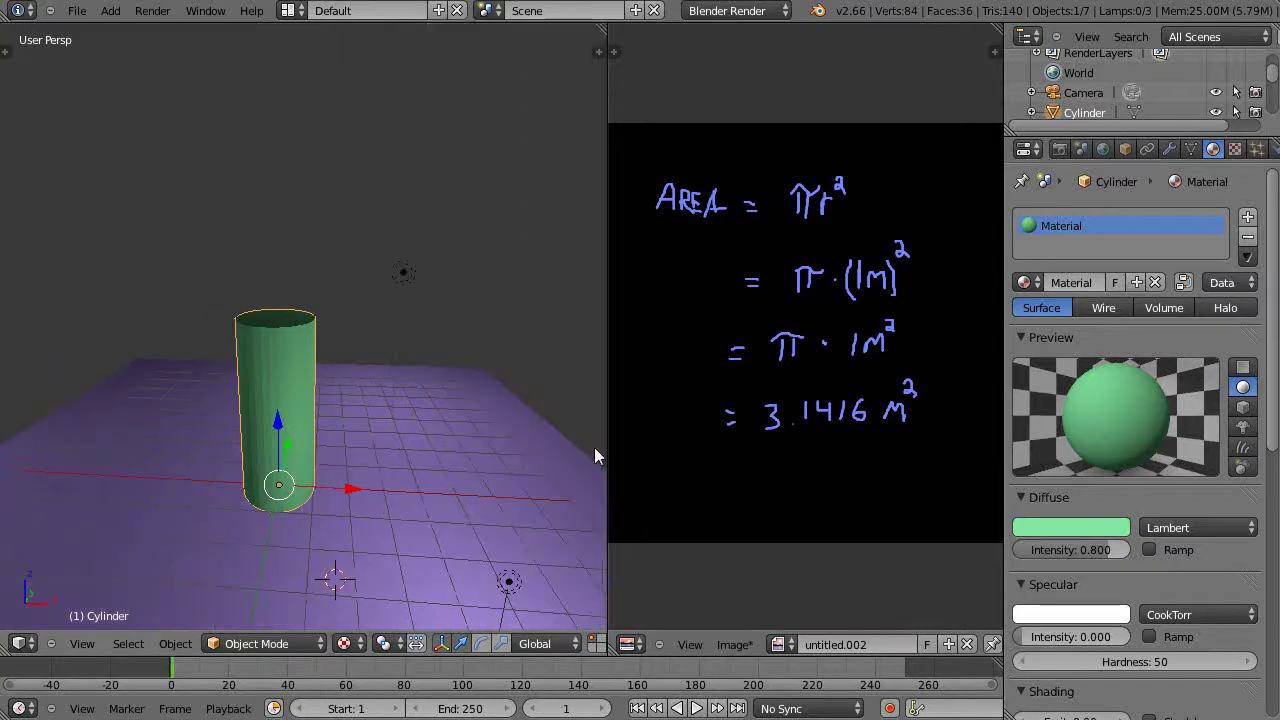
left_click_drag(607, 477, 429, 476)
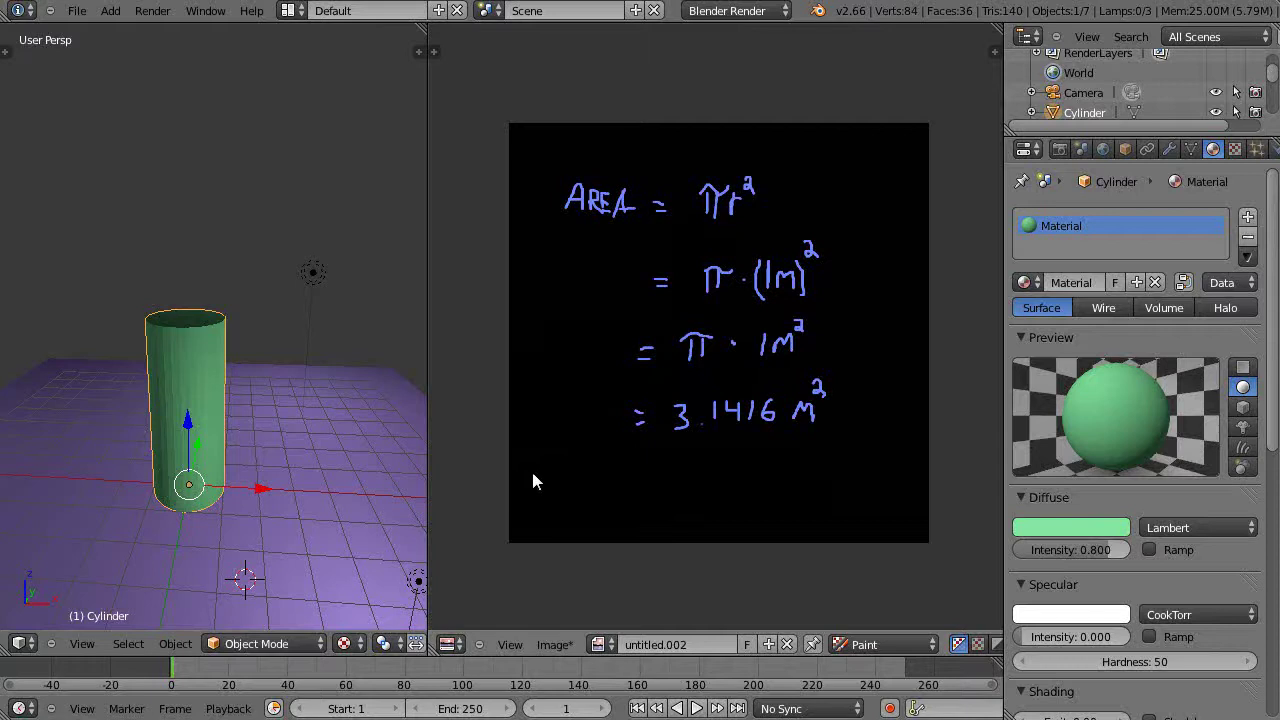
mouse_move(527, 480)
left_mouse_down()
mouse_move(644, 485)
mouse_move(638, 467)
mouse_move(650, 488)
mouse_move(668, 467)
mouse_move(697, 478)
mouse_move(695, 490)
left_mouse_up()
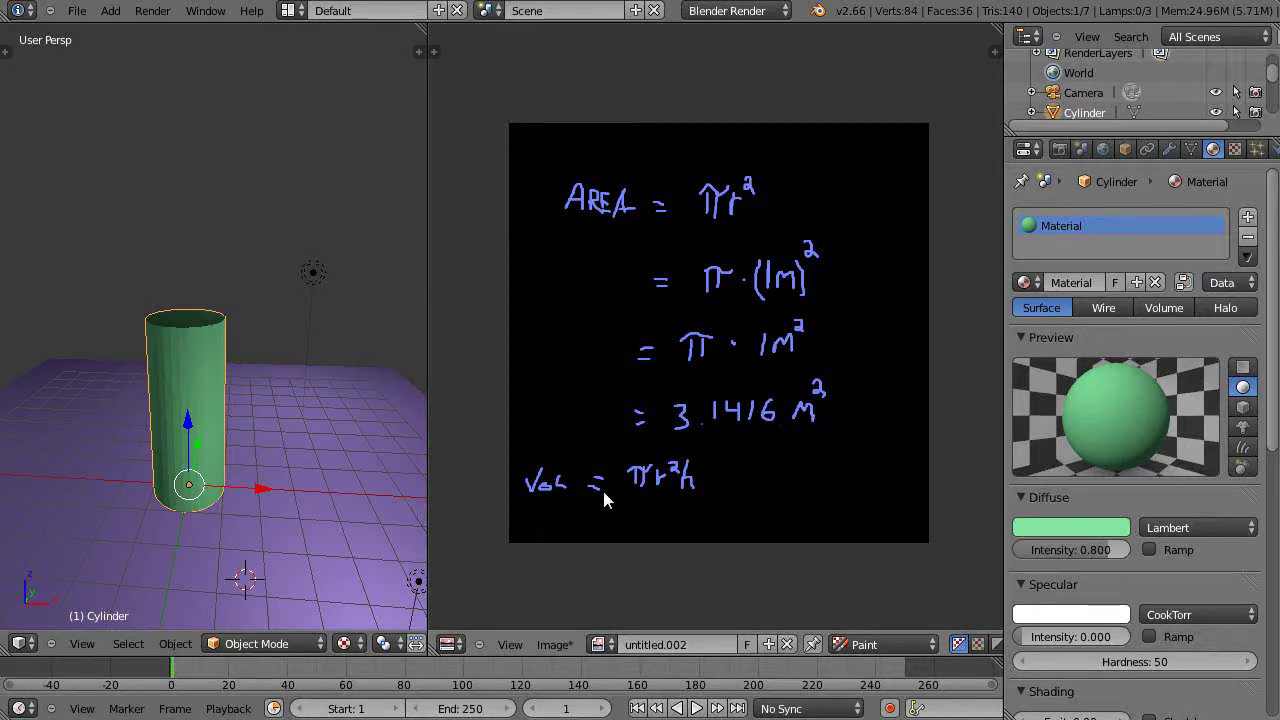
Handwrite = 3.1416 m² · 5m under the volume formula.
mouse_move(581, 524)
left_mouse_down()
mouse_move(617, 517)
mouse_move(640, 532)
left_mouse_up()
left_click(634, 531)
left_click_drag(648, 509, 650, 516)
left_click_drag(686, 518, 801, 523)
Switch to Calculator, clear the old entry, multiply 3.1416 by 5, and minimize it again.
key("alt+Tab")
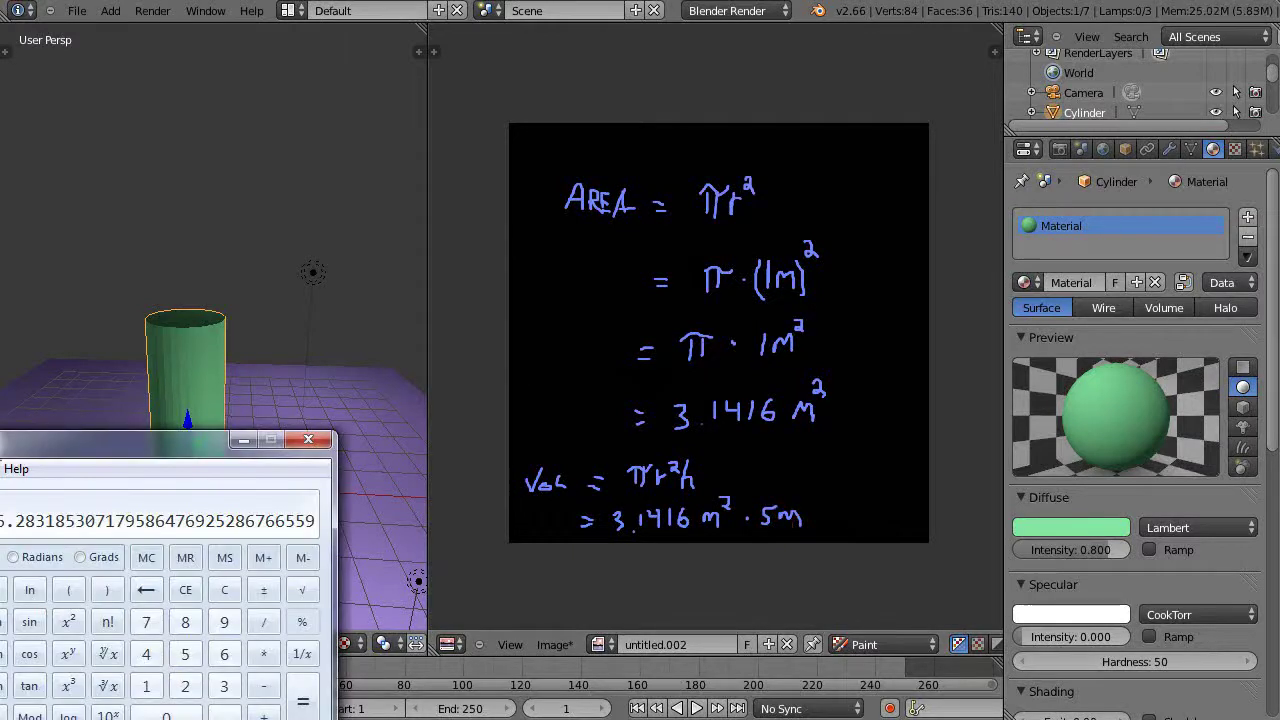
left_click(224, 589)
left_click_drag(180, 441, 277, 396)
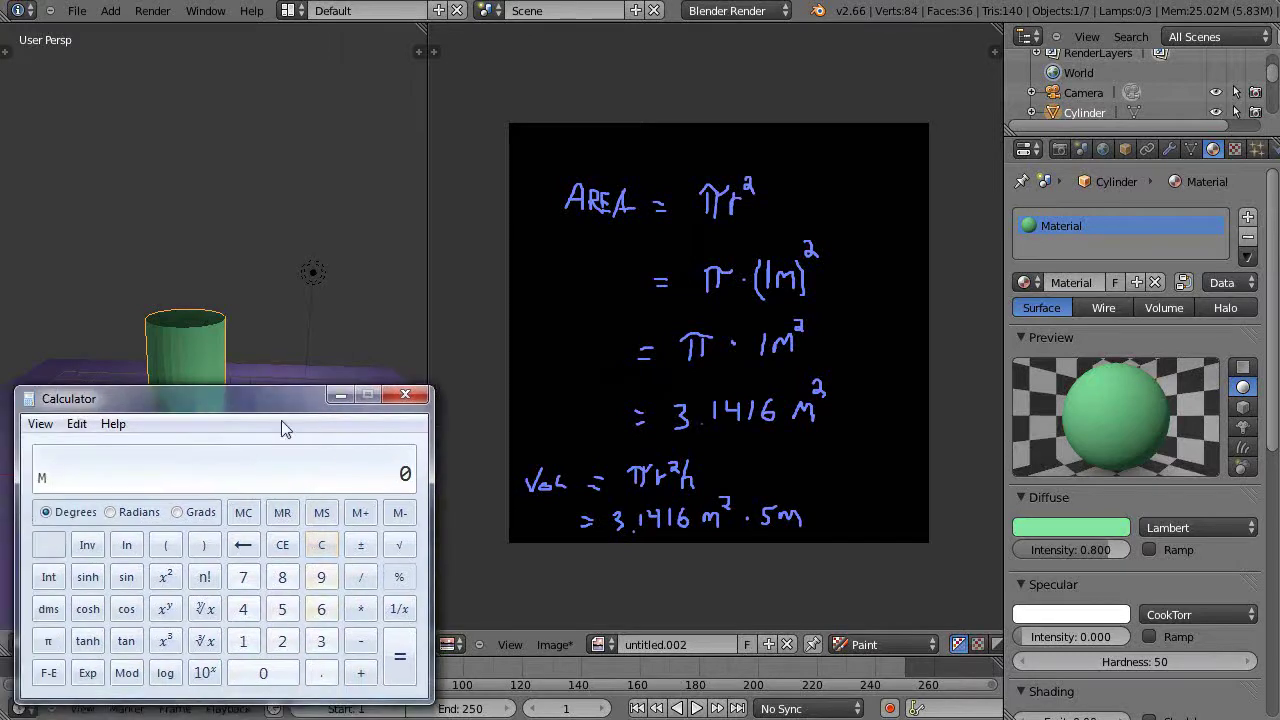
left_click(320, 641)
left_click(321, 673)
left_click(243, 641)
left_click(243, 609)
left_click(243, 641)
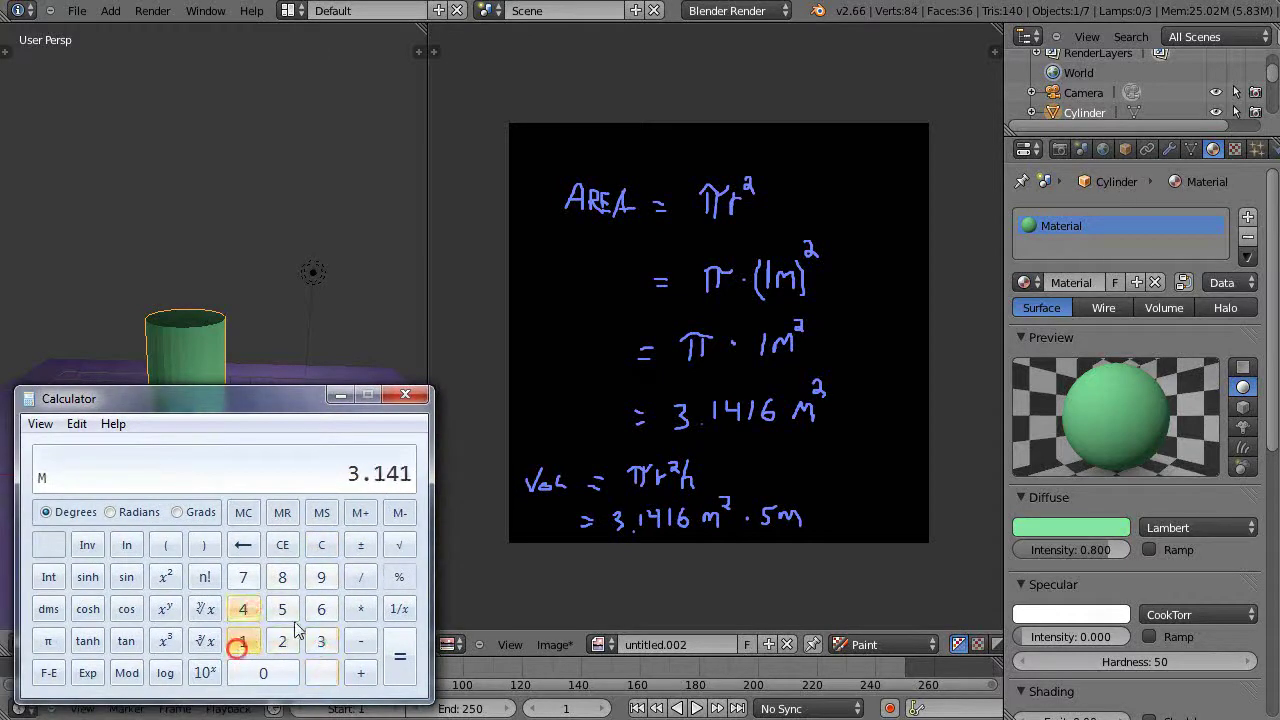
left_click(321, 609)
left_click(361, 609)
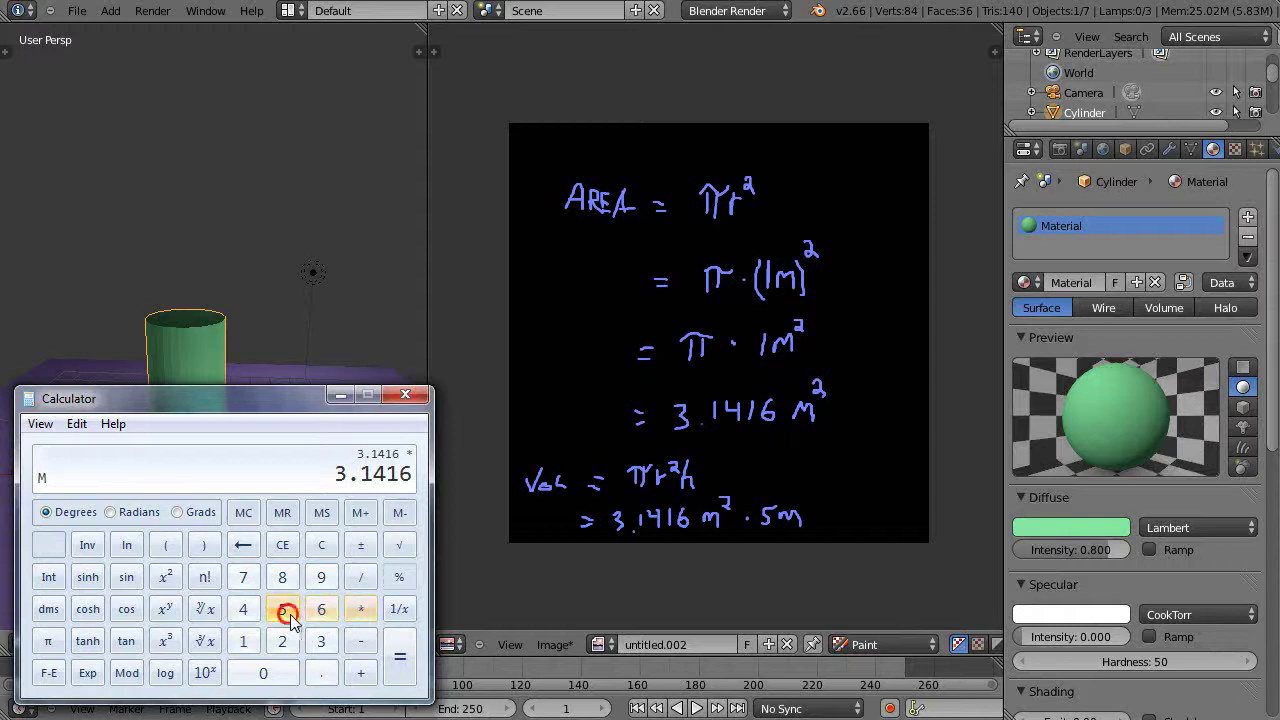
left_click(282, 609)
left_click(400, 662)
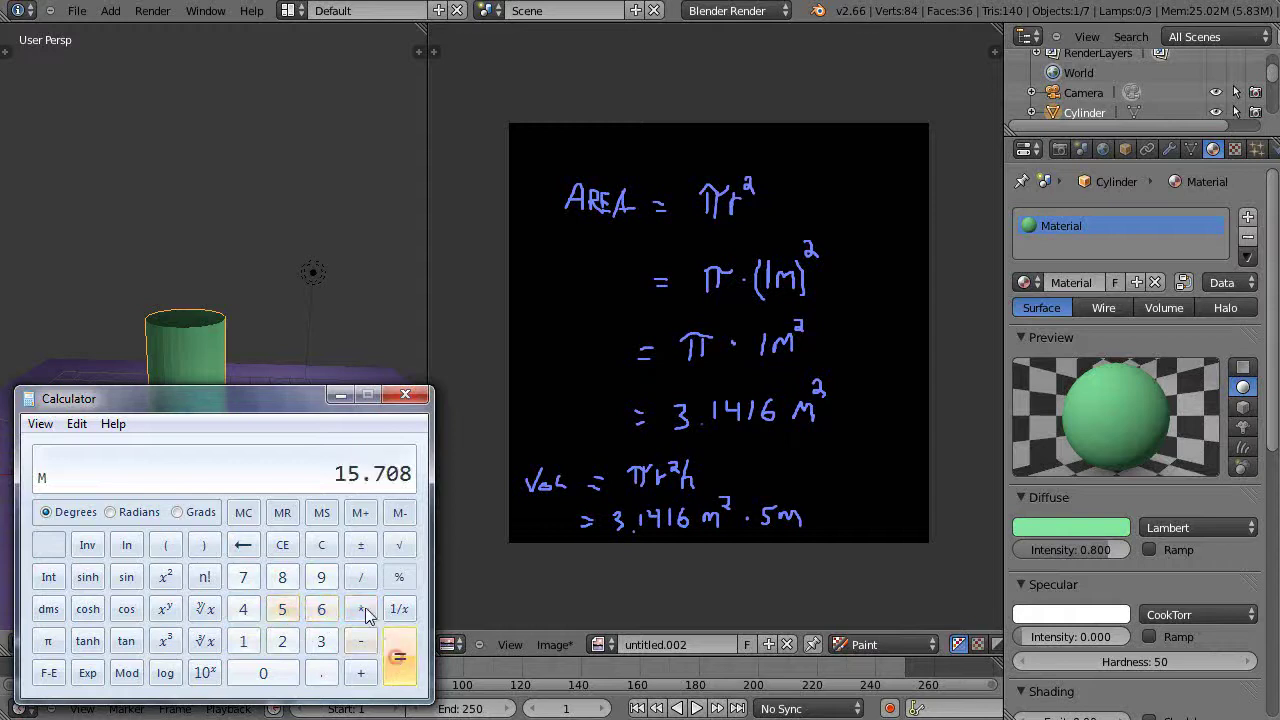
left_click(340, 395)
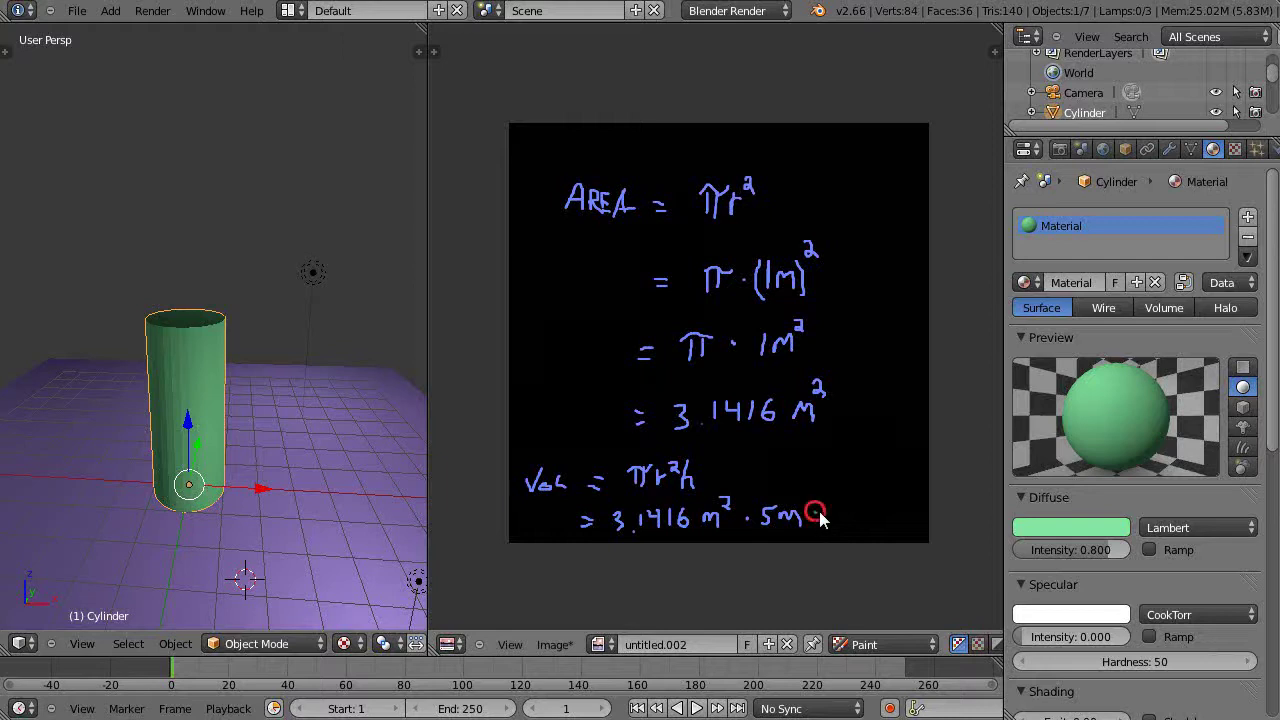
Add an equals sign after 5m and handwrite the volume 15.708 m³ just above it.
left_click_drag(819, 512, 826, 519)
mouse_move(824, 471)
left_mouse_down()
mouse_move(820, 486)
mouse_move(877, 473)
left_mouse_up()
mouse_move(882, 487)
left_mouse_down()
mouse_move(898, 489)
mouse_move(909, 466)
left_mouse_up()
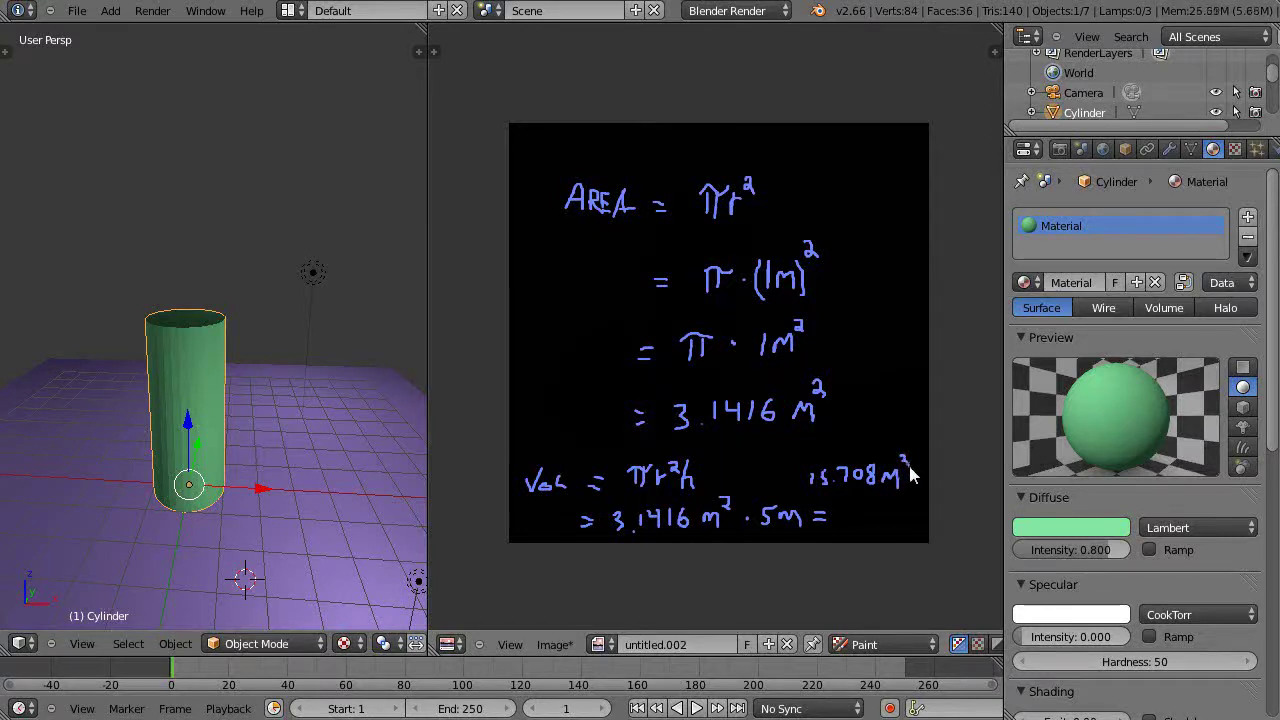